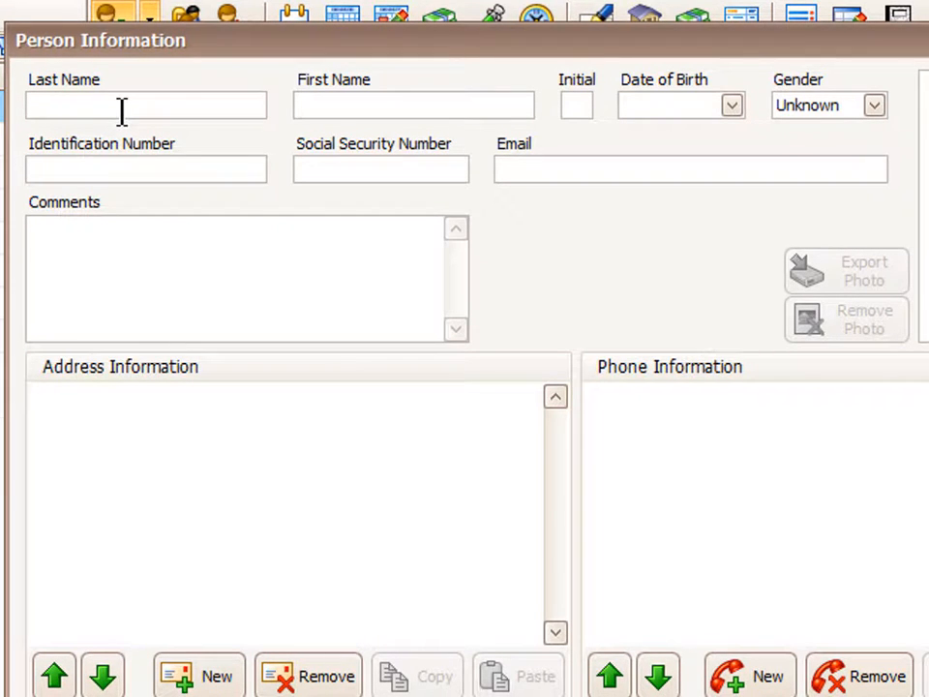
Enter the new employee's last name, first name, social security number and e-mail, then continue
{"action": "type", "text": "Smith"}
{"action": "key", "text": "Tab"}
{"action": "type", "text": "John"}
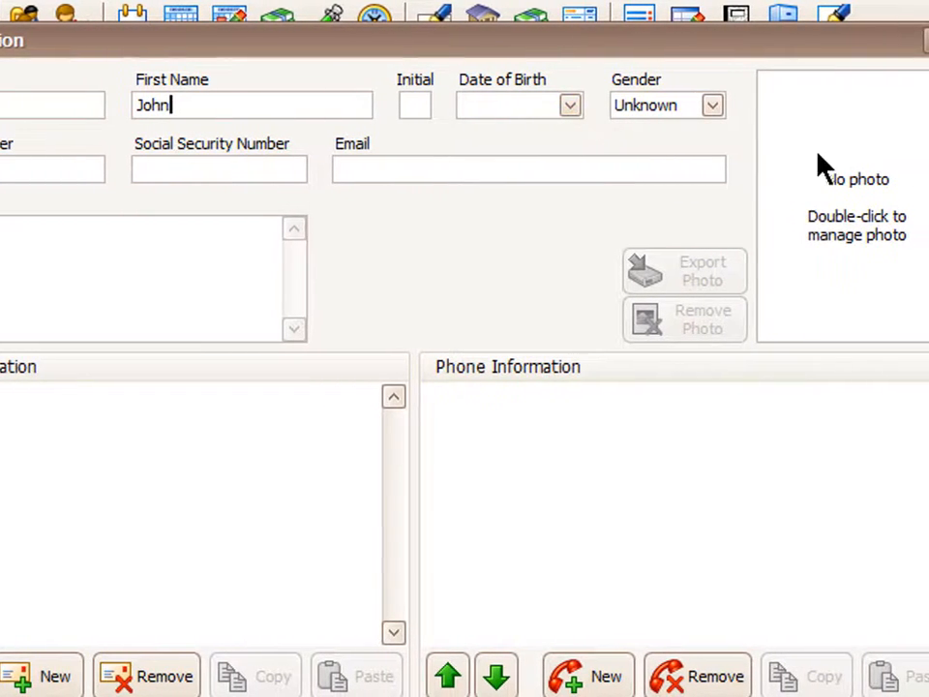
{"action": "left_click", "coordinate": [167, 170]}
{"action": "type", "text": "555-55-5555"}
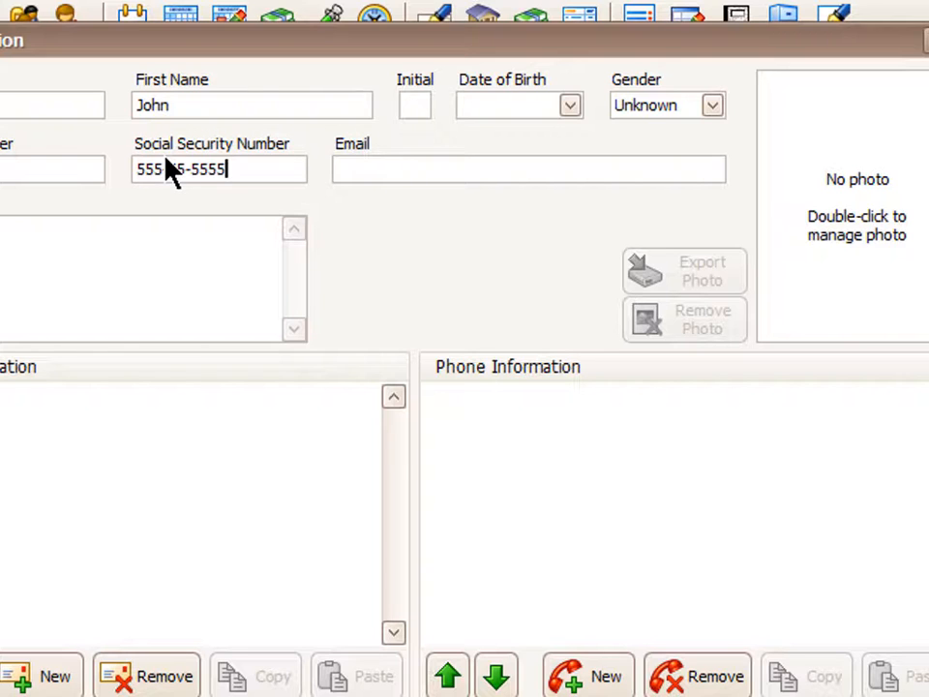
{"action": "left_click", "coordinate": [549, 170]}
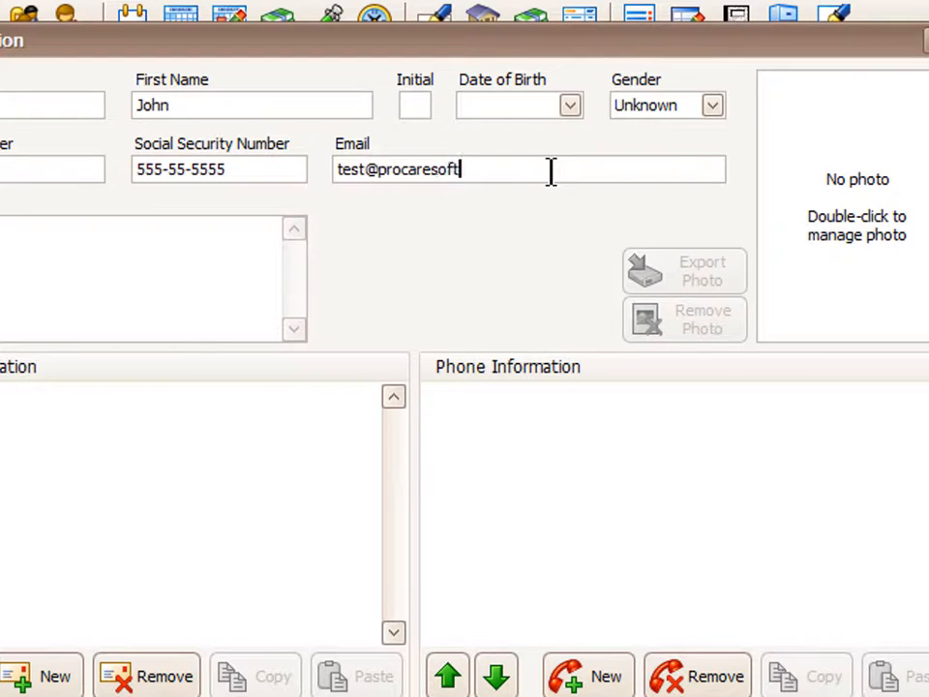
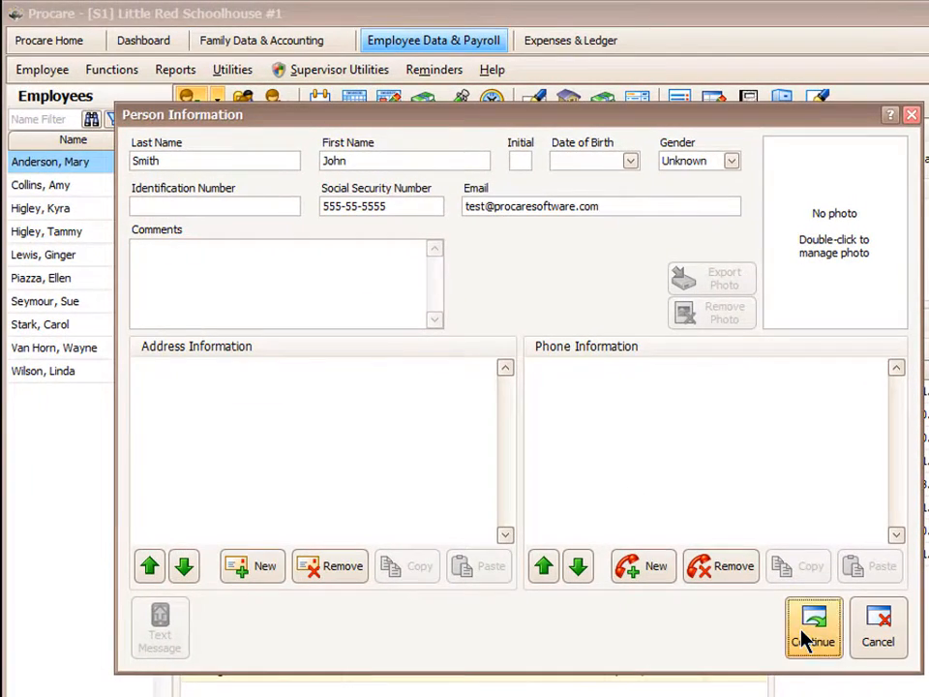
{"action": "left_click", "coordinate": [807, 638]}
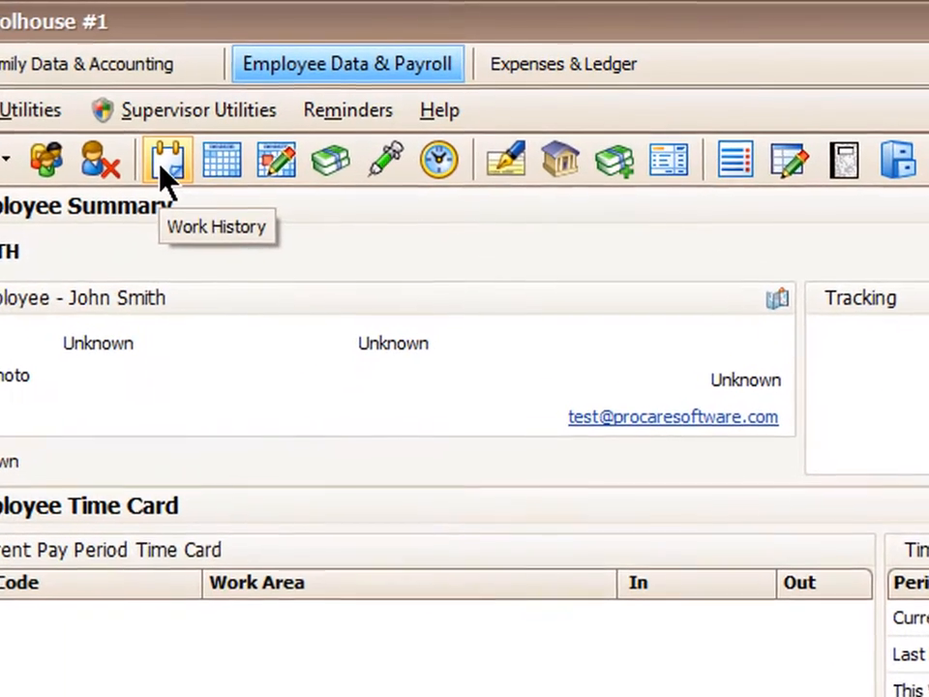
Save a Work History entry with start date 4/15/2019, Currently Employed
{"action": "left_click", "coordinate": [196, 154]}
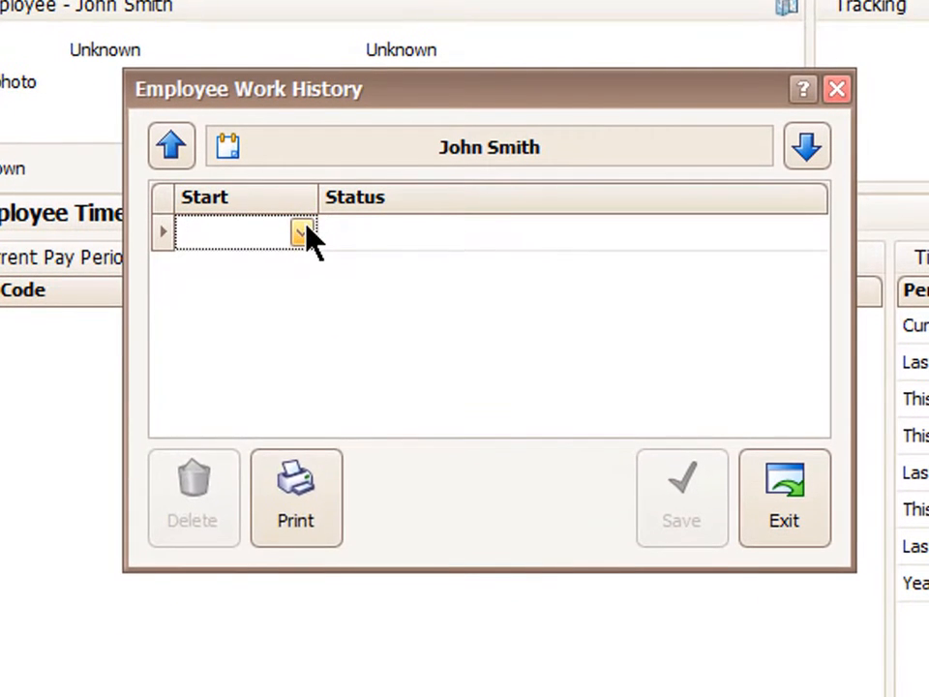
{"action": "left_click", "coordinate": [302, 232]}
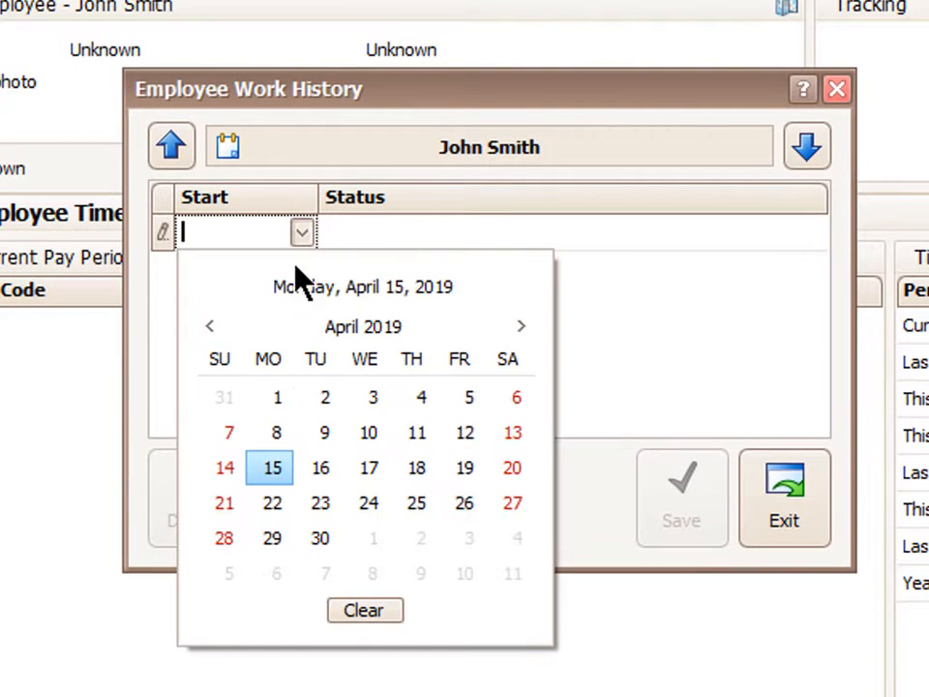
{"action": "left_click", "coordinate": [271, 468]}
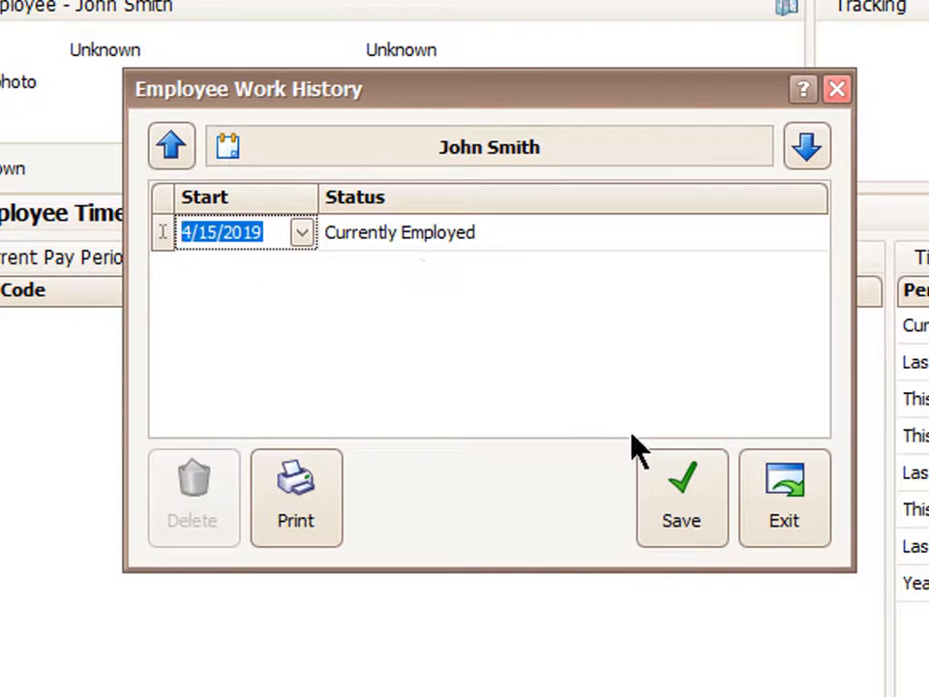
{"action": "left_click", "coordinate": [642, 457]}
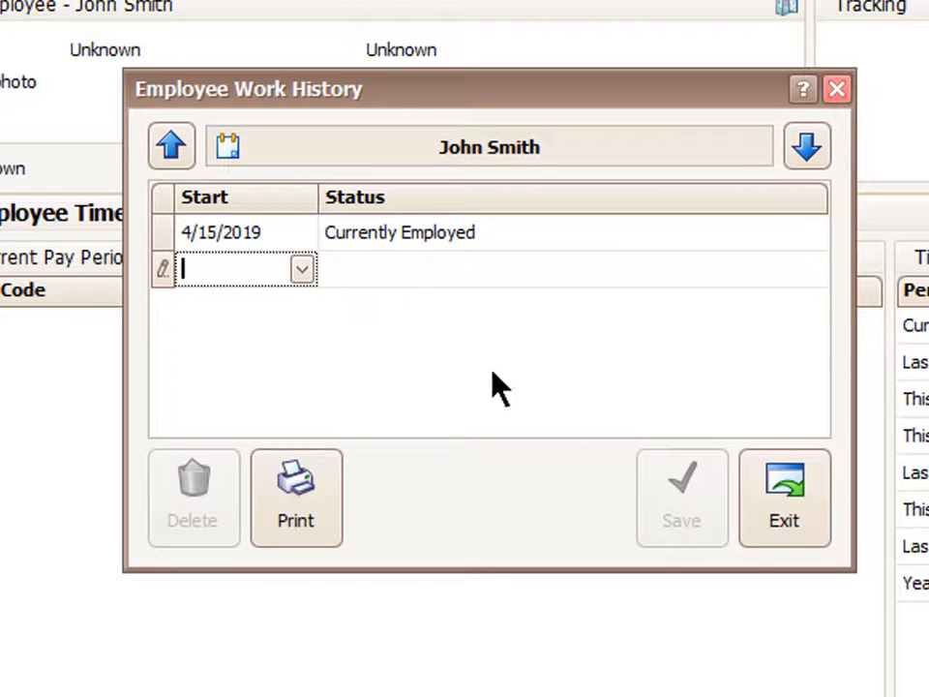
{"action": "left_click", "coordinate": [795, 525]}
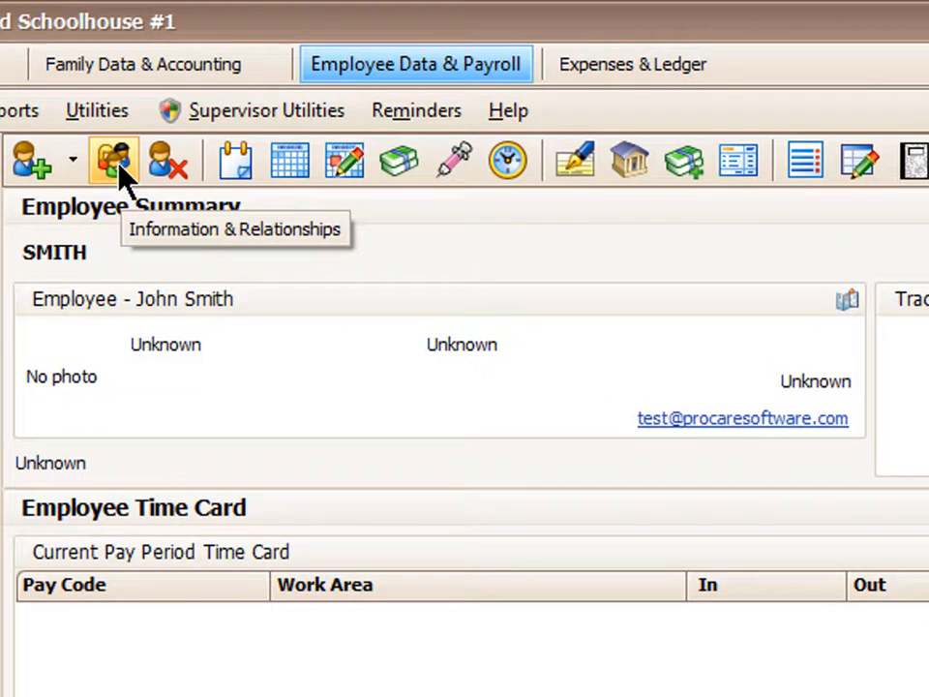
In Information & Relationships, save Twos Room as the Primary Work Area
{"action": "left_click", "coordinate": [118, 166]}
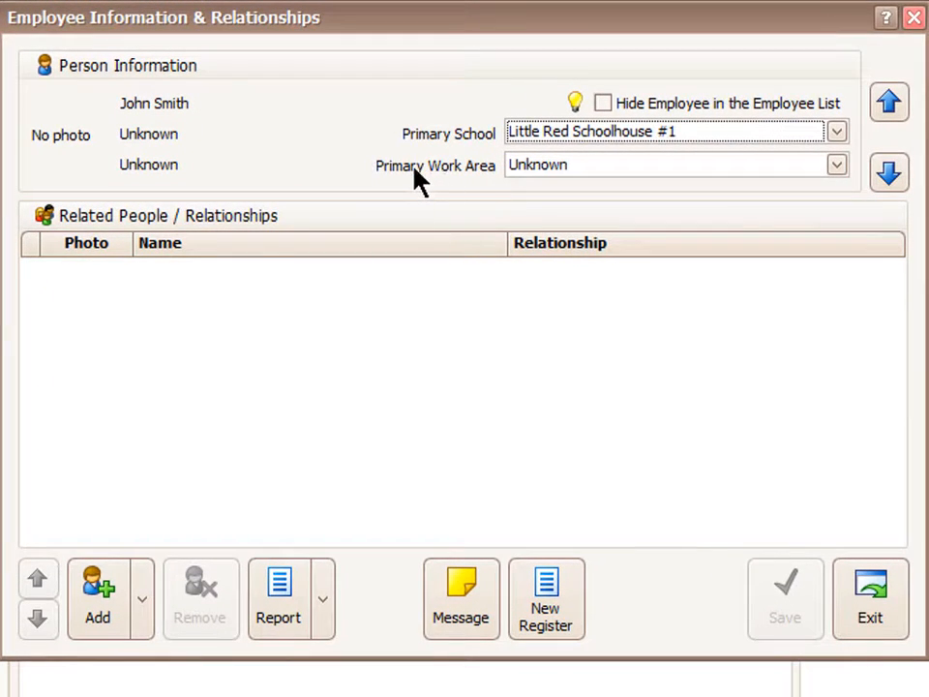
{"action": "left_click", "coordinate": [666, 168]}
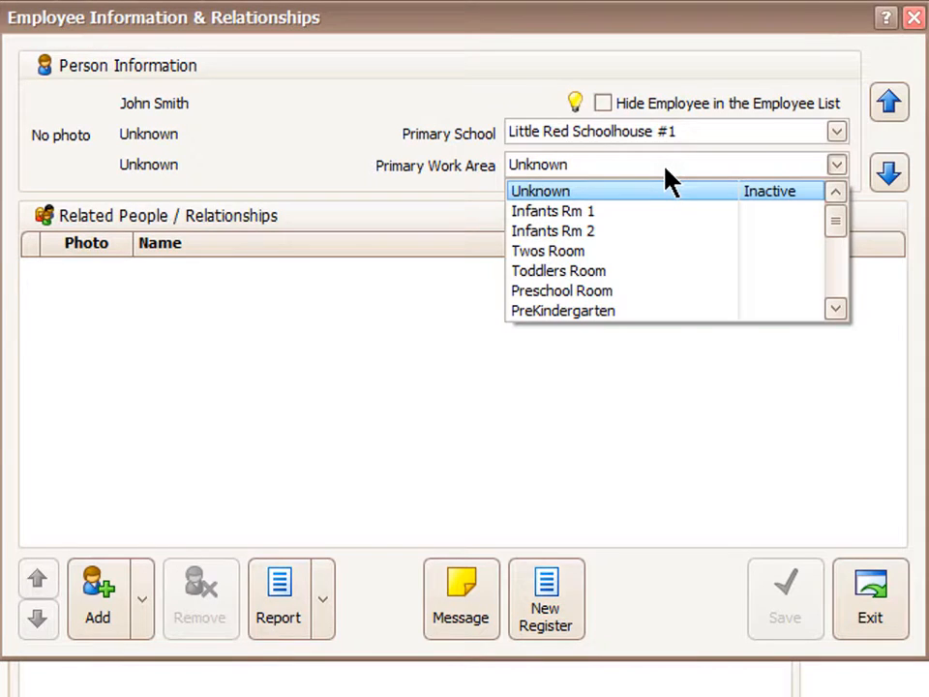
{"action": "left_click", "coordinate": [559, 252]}
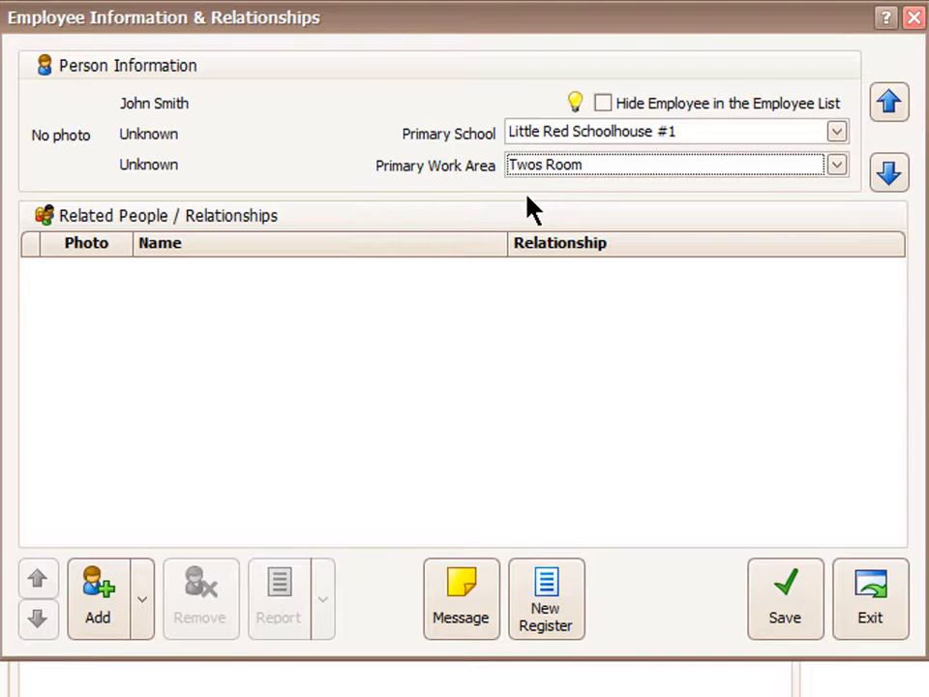
{"action": "left_click", "coordinate": [802, 634]}
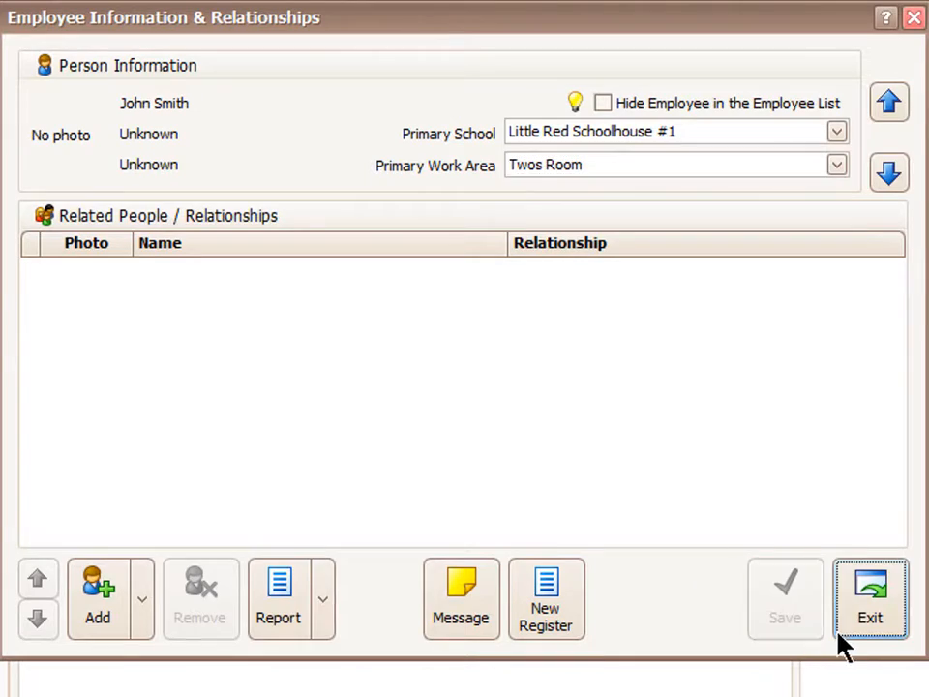
{"action": "left_click", "coordinate": [870, 627]}
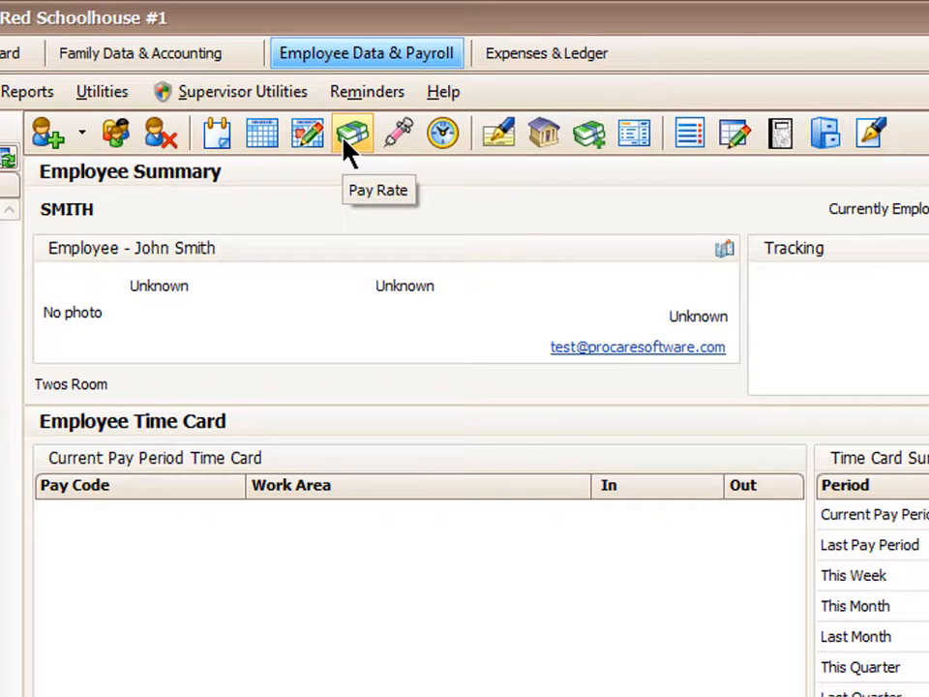
Add a Teacher hourly pay code row marked as a benefit in Employee Pay Rate
{"action": "left_click", "coordinate": [349, 141]}
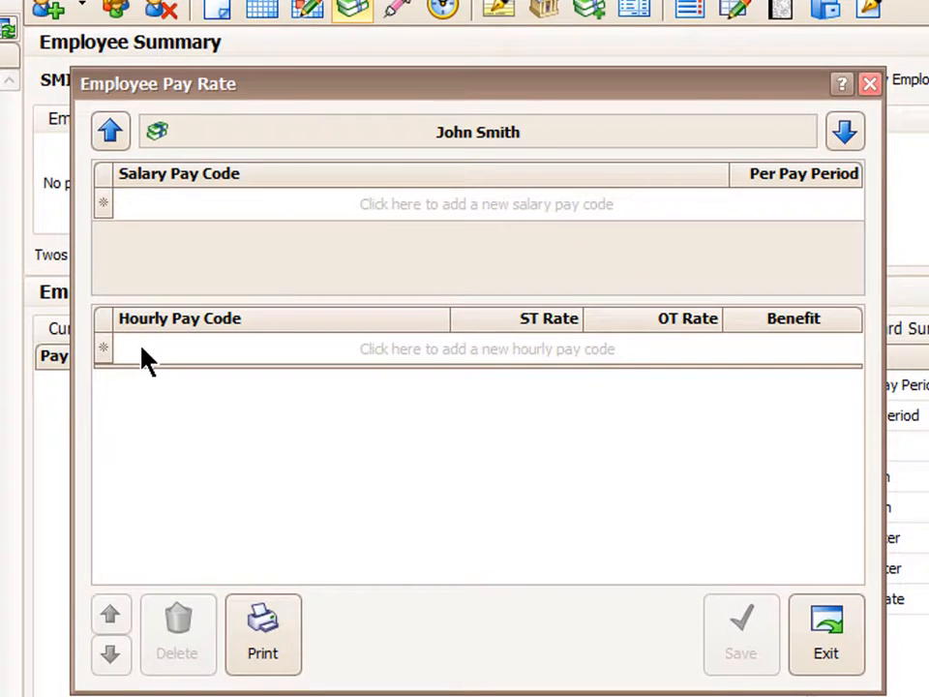
{"action": "left_click", "coordinate": [344, 353]}
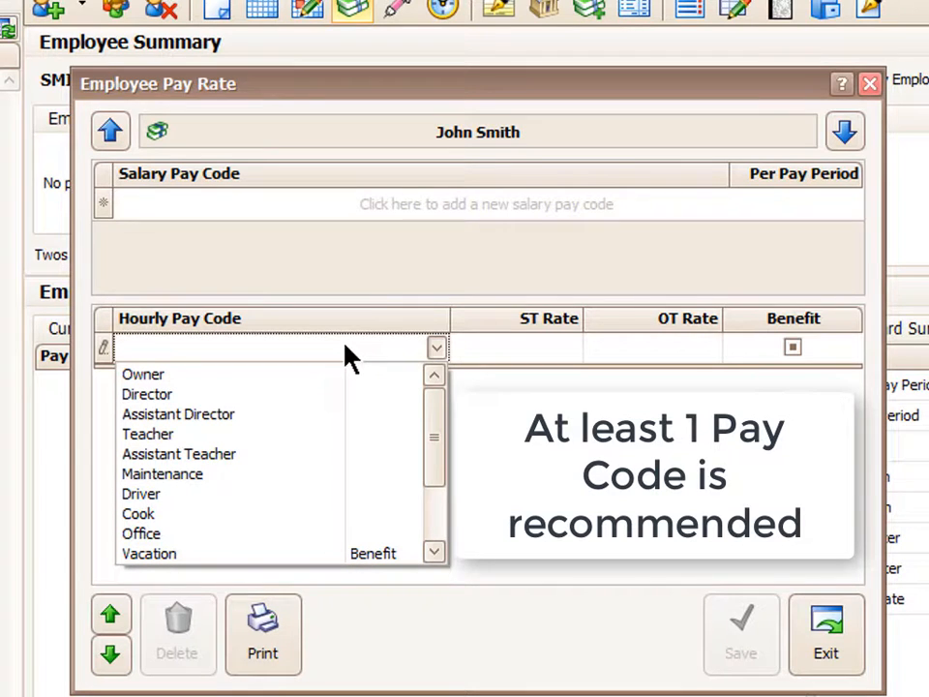
{"action": "left_click", "coordinate": [161, 443]}
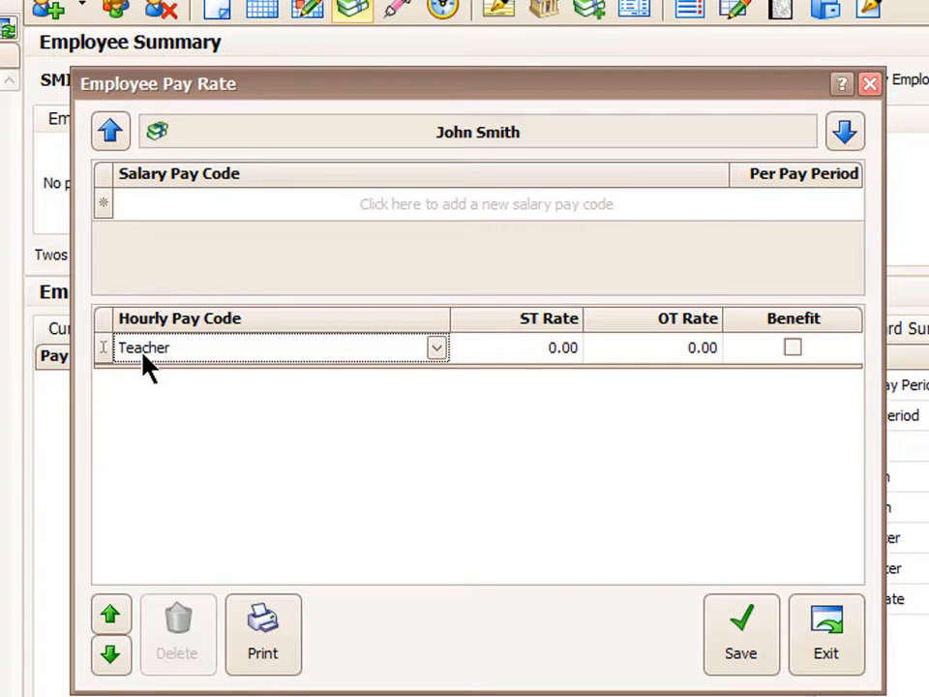
{"action": "left_click", "coordinate": [547, 358]}
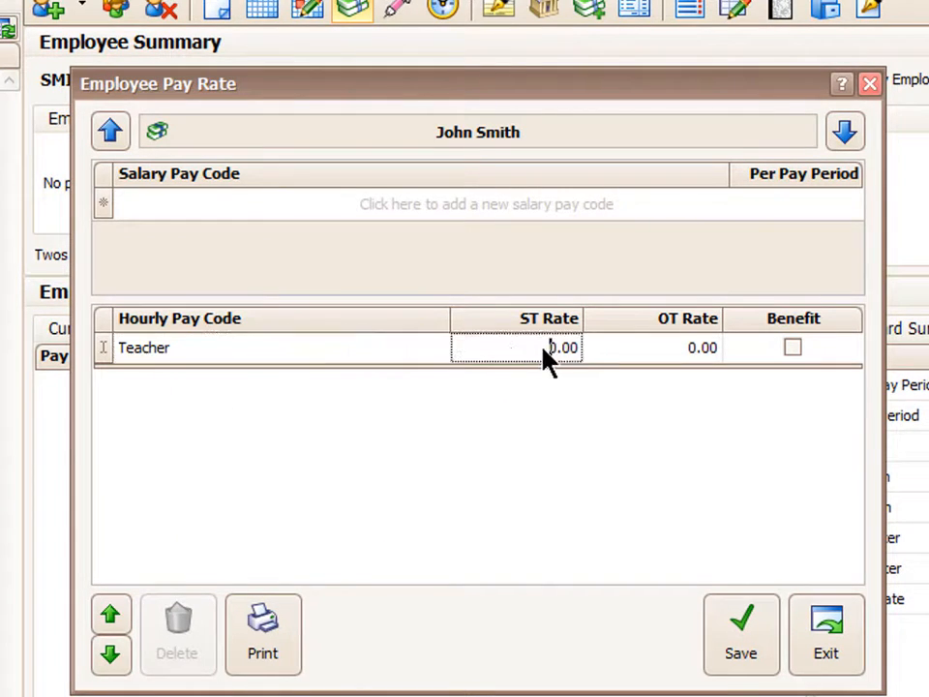
{"action": "left_click_drag", "start_coordinate": [548, 358], "coordinate": [575, 356]}
{"action": "left_click", "coordinate": [793, 347]}
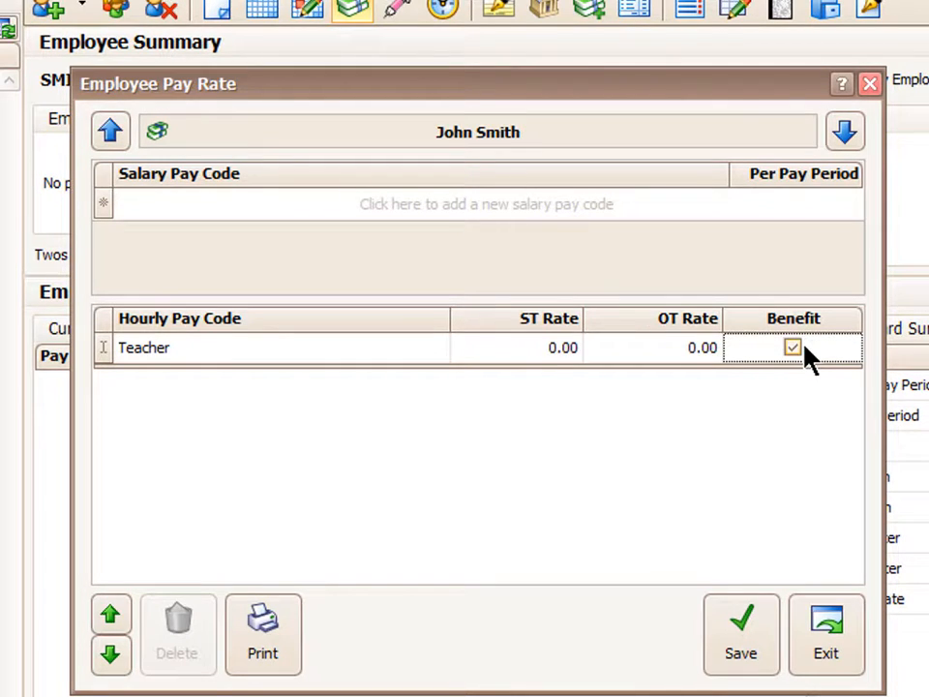
{"action": "key", "text": "Return"}
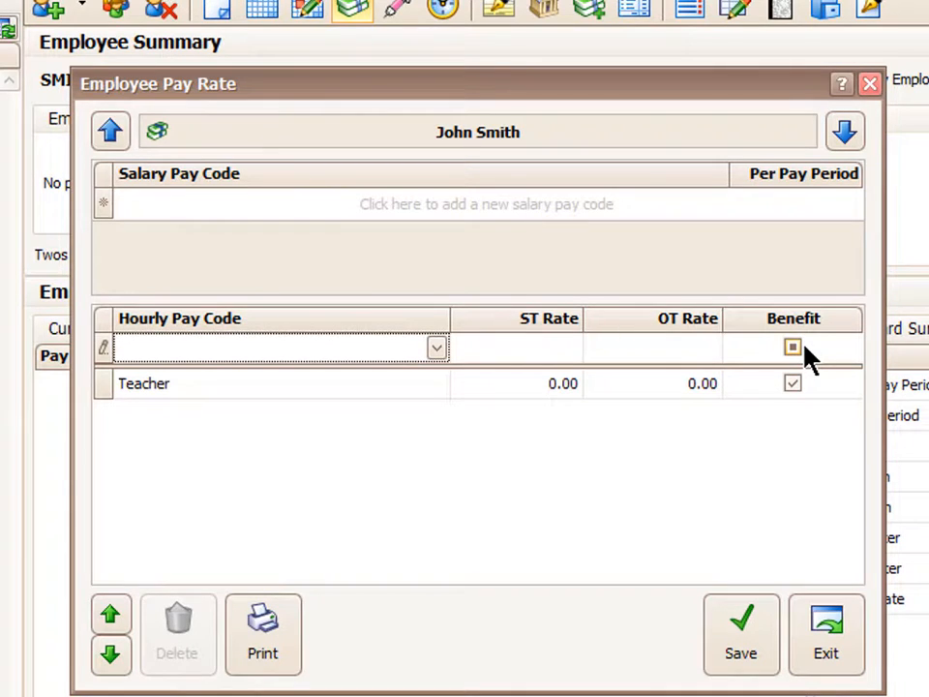
Add Assistant Teacher as a second hourly pay code and save the pay rates
{"action": "left_click", "coordinate": [216, 348]}
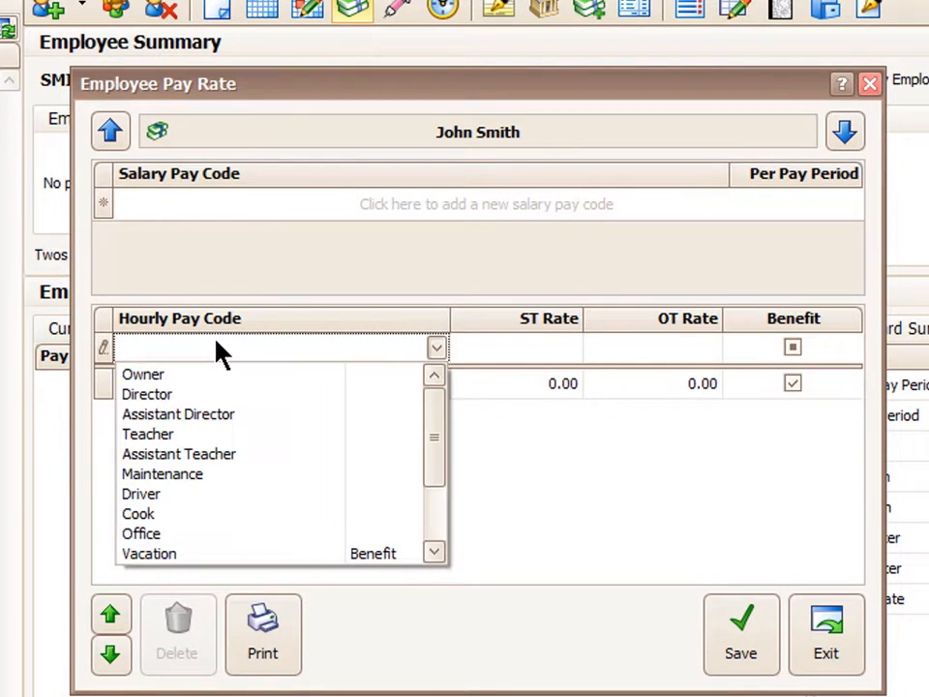
{"action": "left_click", "coordinate": [188, 457]}
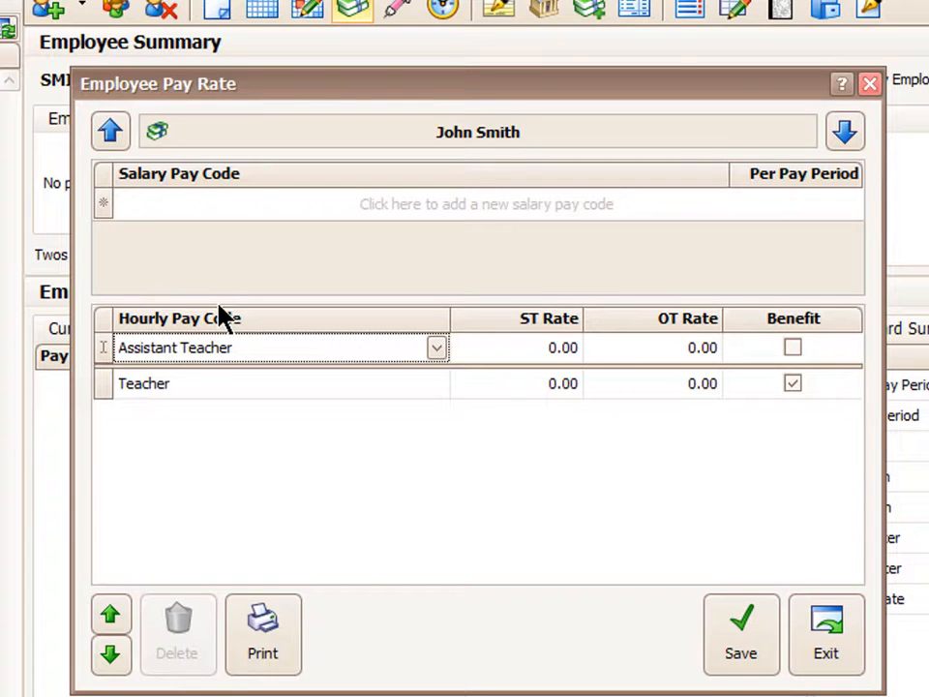
{"action": "left_click", "coordinate": [755, 656]}
{"action": "left_click", "coordinate": [809, 650]}
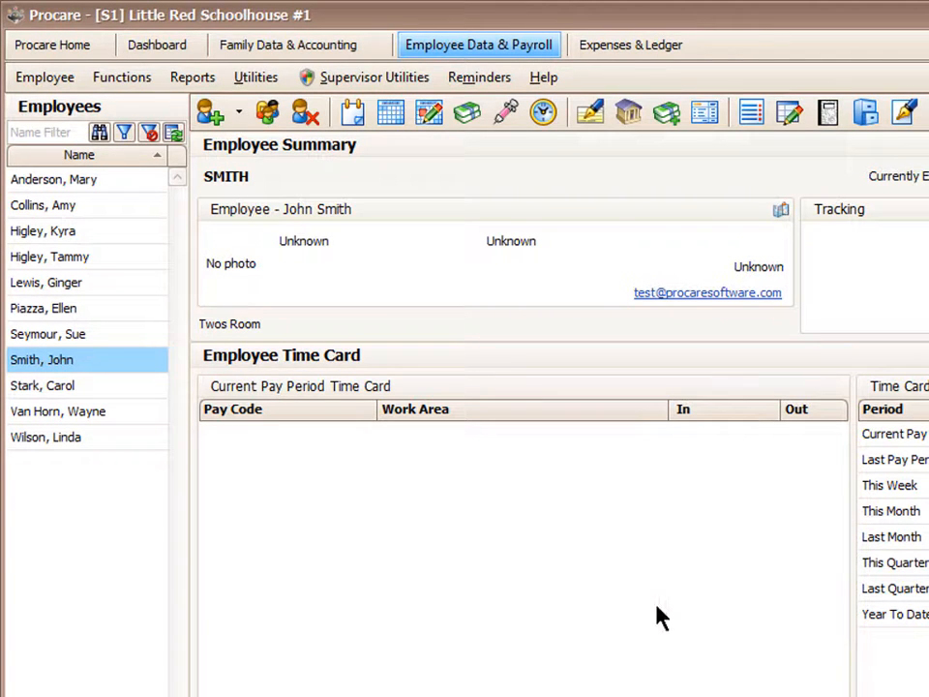
Give the other employee a 4/15/2019 work history entry with status Terminated Positive
{"action": "left_click", "coordinate": [64, 435]}
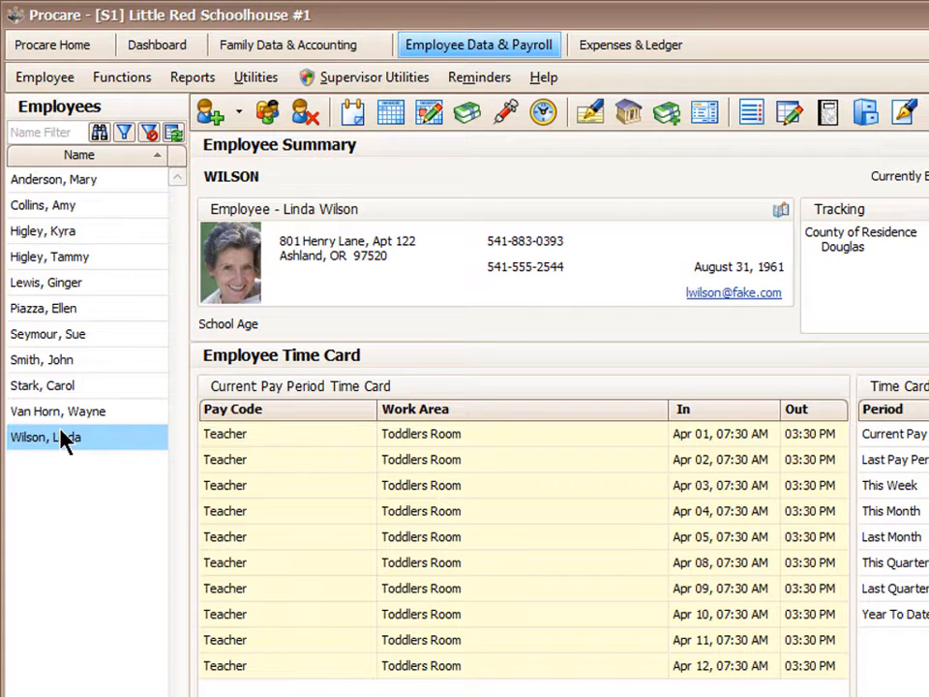
{"action": "left_click", "coordinate": [351, 108]}
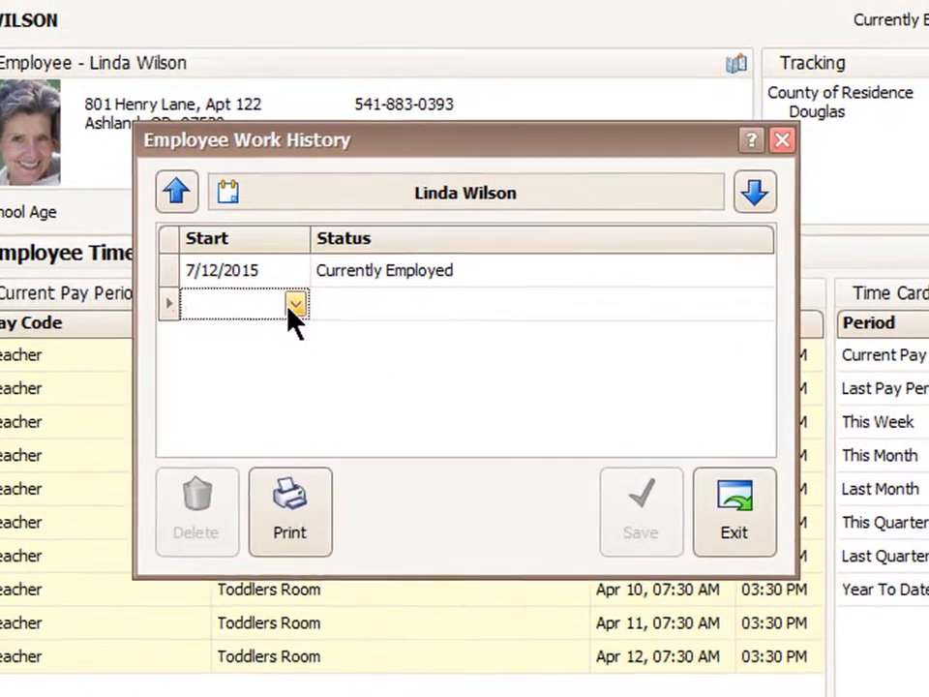
{"action": "left_click", "coordinate": [295, 306]}
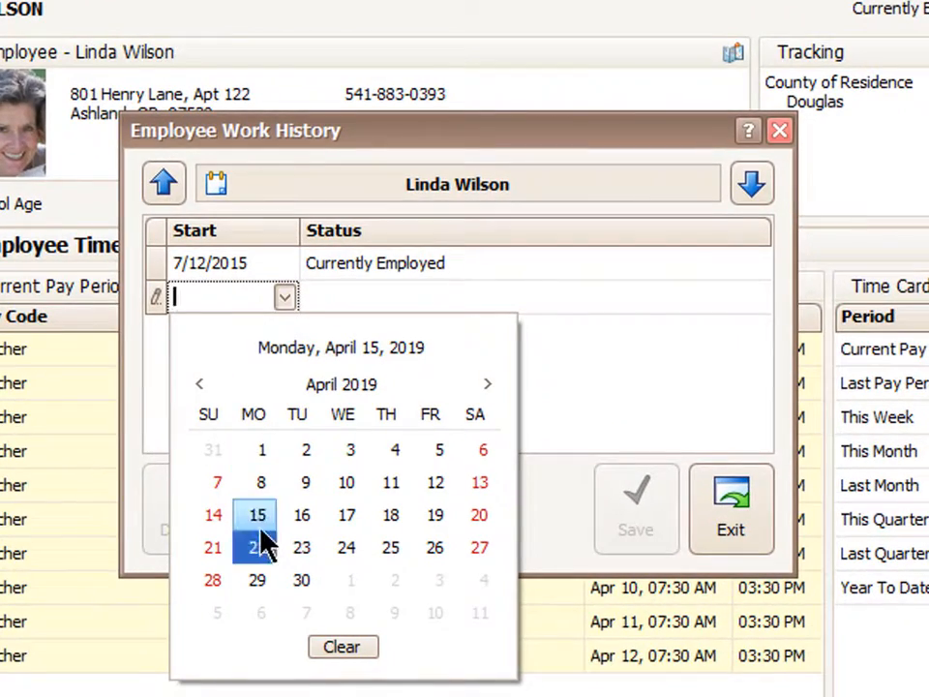
{"action": "left_click", "coordinate": [268, 528]}
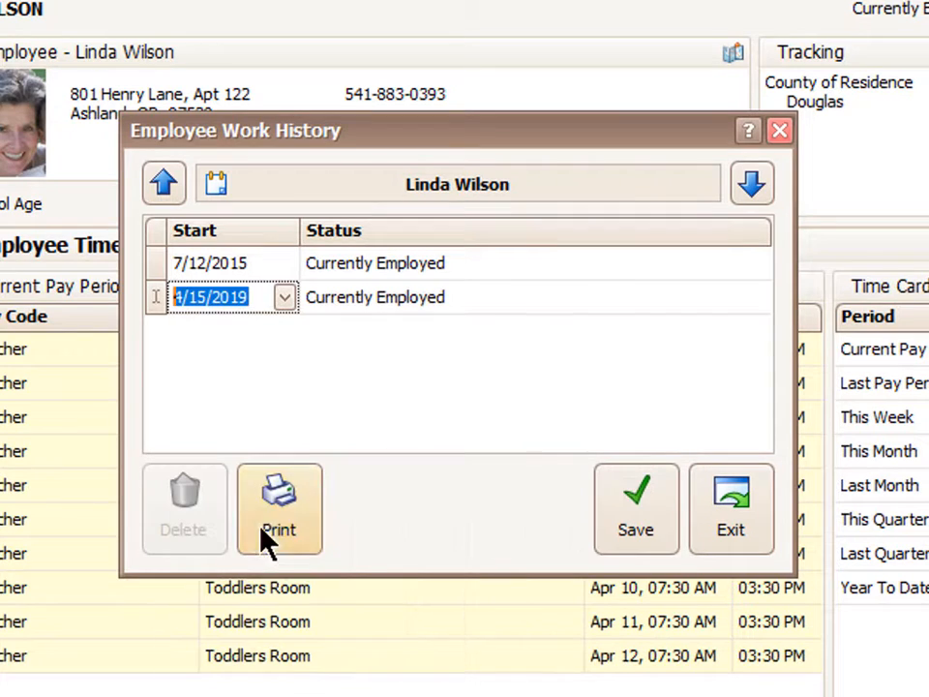
{"action": "left_click", "coordinate": [435, 295]}
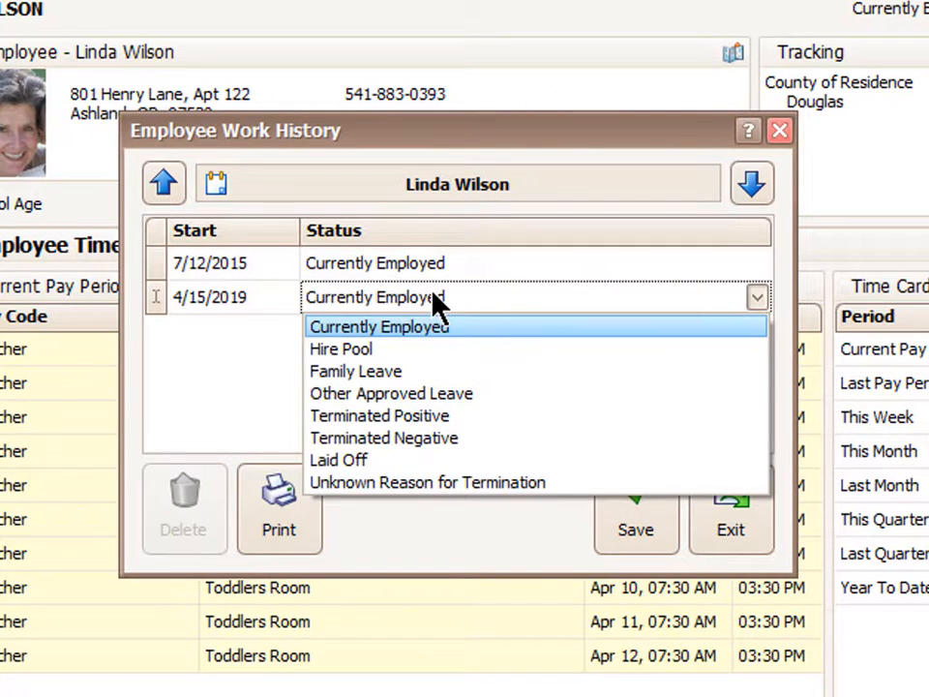
{"action": "left_click", "coordinate": [465, 419]}
{"action": "left_click", "coordinate": [636, 533]}
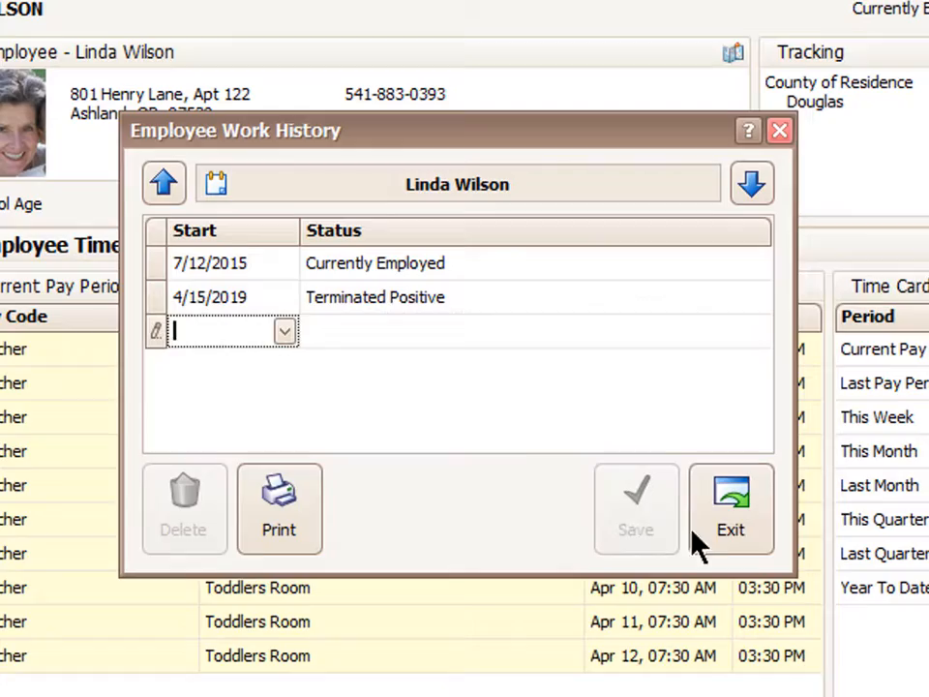
{"action": "left_click", "coordinate": [747, 532]}
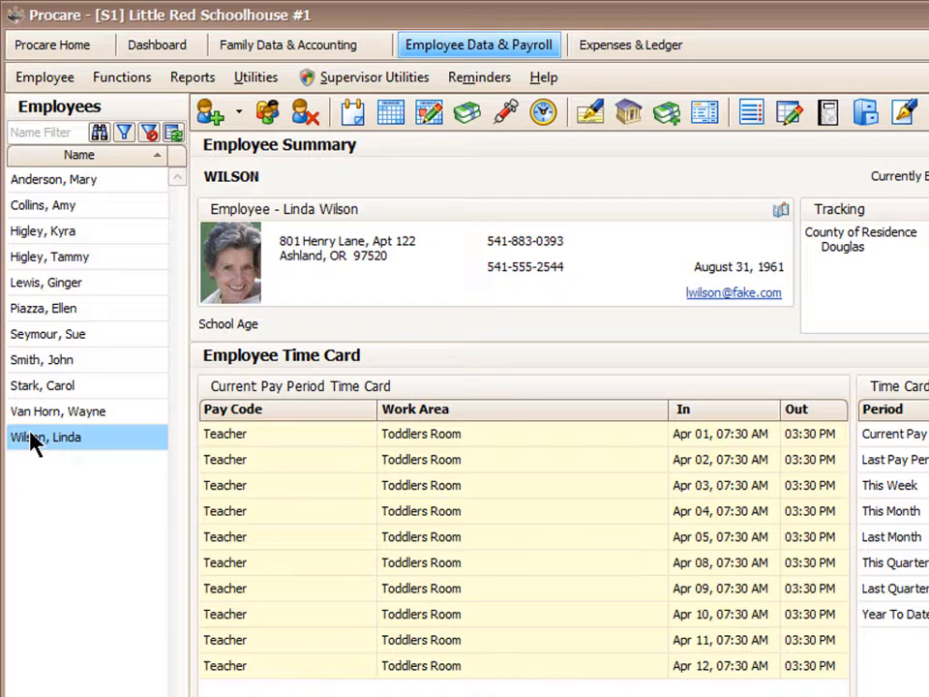
Turn on Hide Employee in her Information & Relationships, save, and acknowledge the filter notice
{"action": "left_click", "coordinate": [267, 115]}
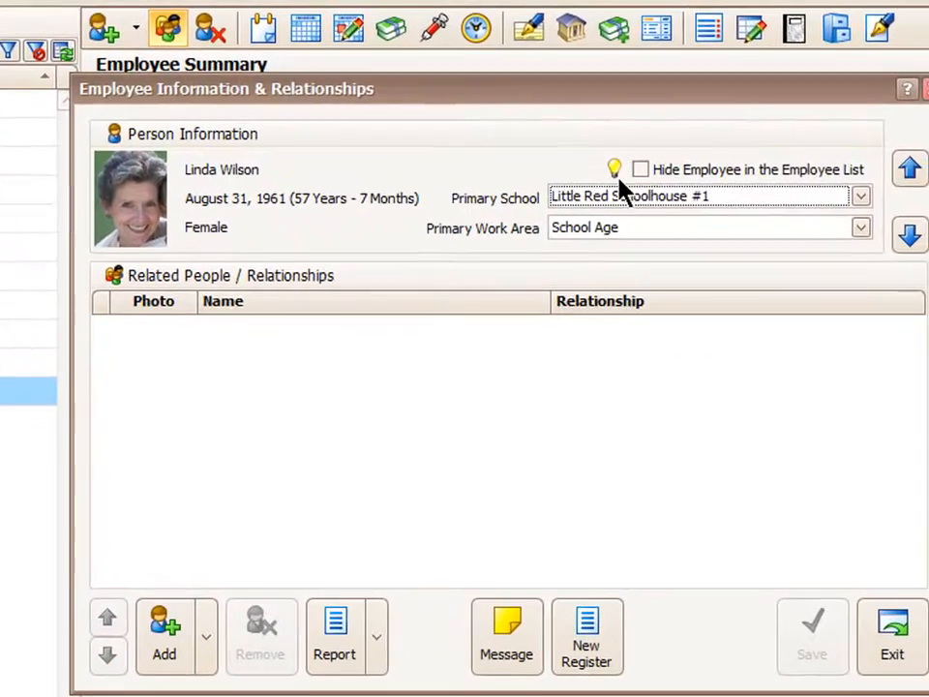
{"action": "left_click", "coordinate": [641, 171]}
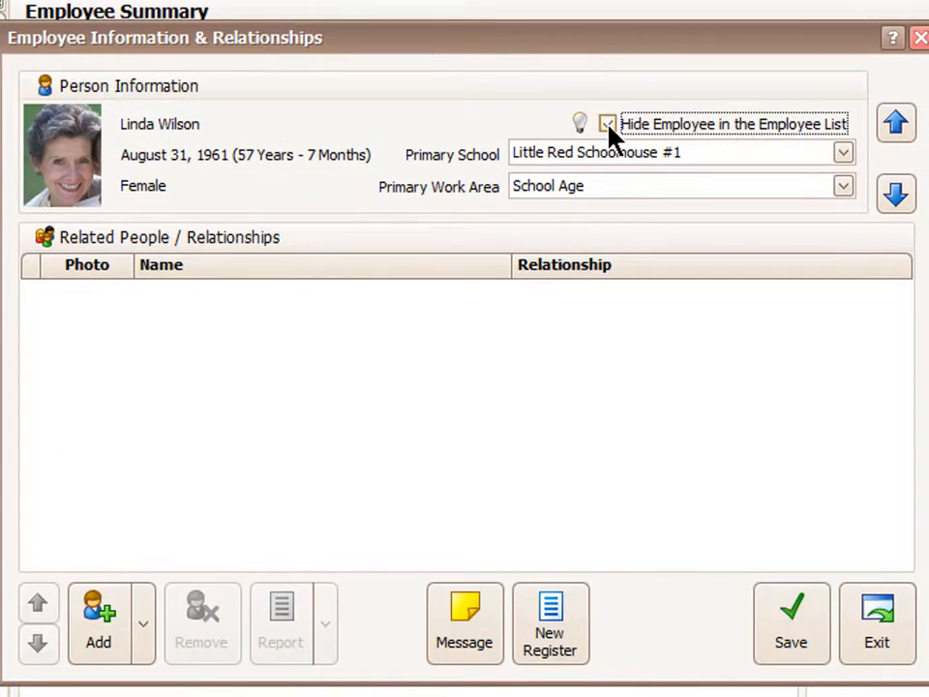
{"action": "left_click", "coordinate": [785, 654]}
{"action": "left_click", "coordinate": [874, 646]}
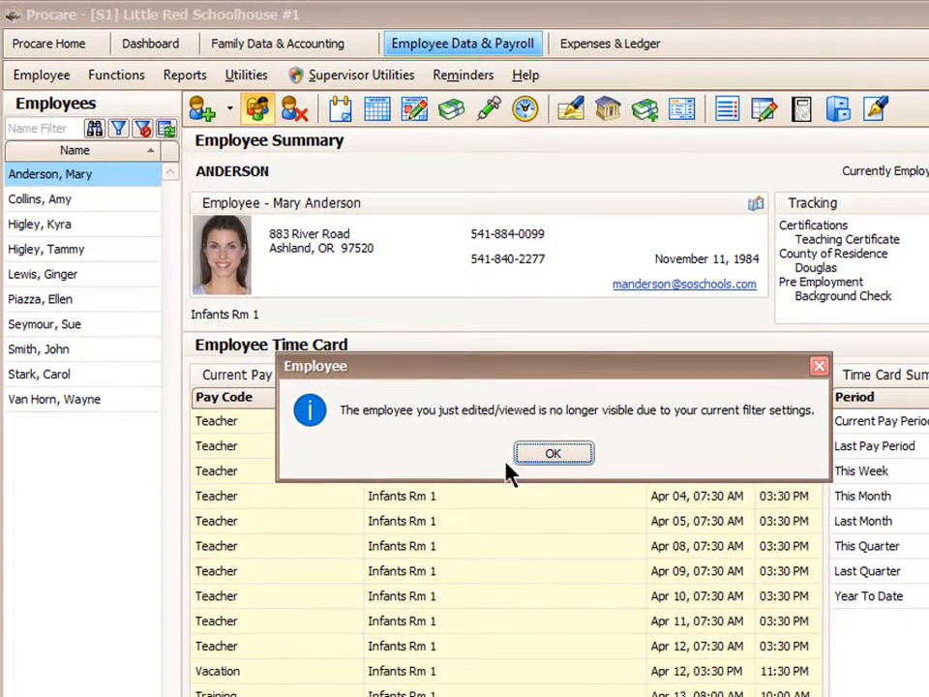
{"action": "left_click", "coordinate": [520, 456]}
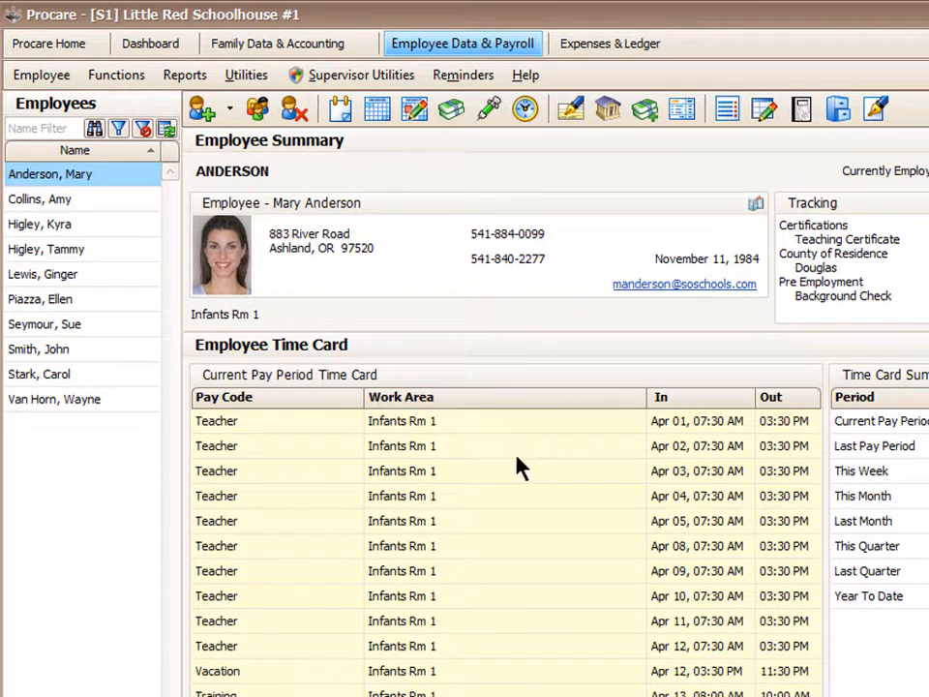
Set the employee list filter to view All Employees
{"action": "left_click", "coordinate": [118, 130]}
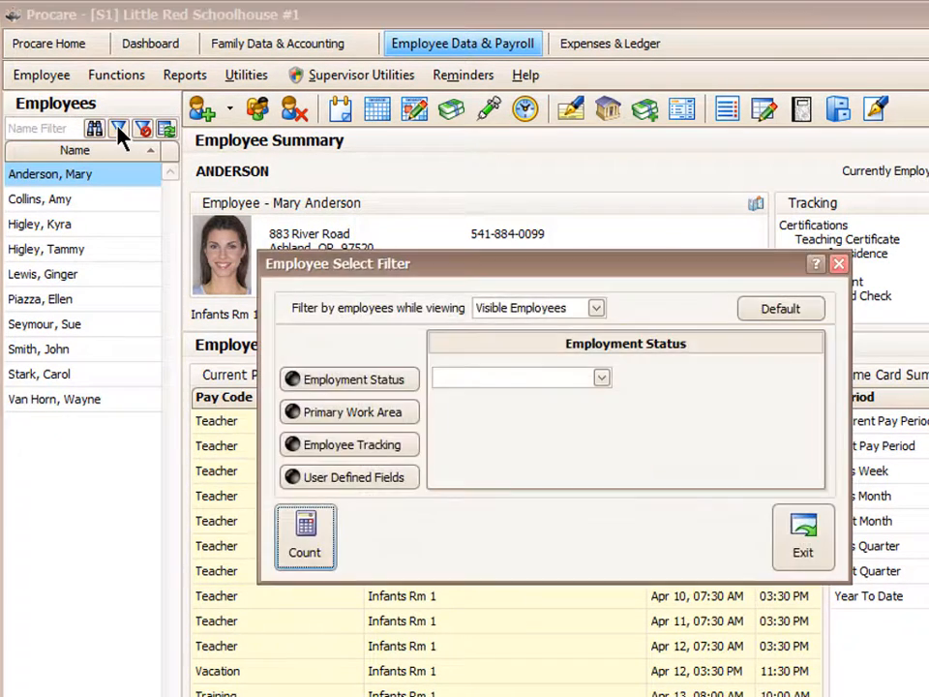
{"action": "left_click", "coordinate": [596, 308]}
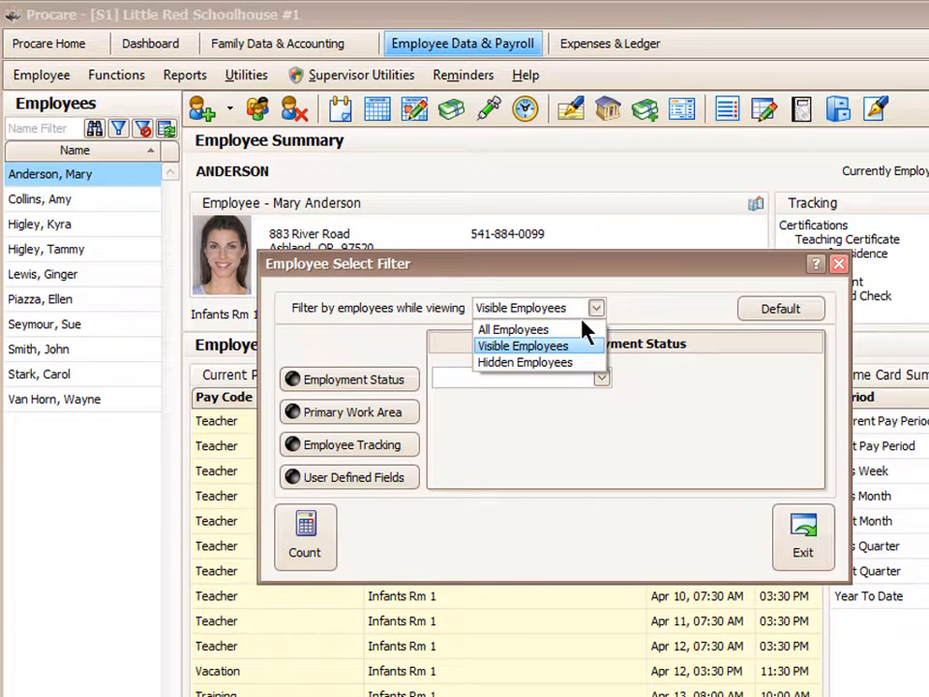
{"action": "left_click", "coordinate": [562, 329]}
{"action": "left_click", "coordinate": [805, 554]}
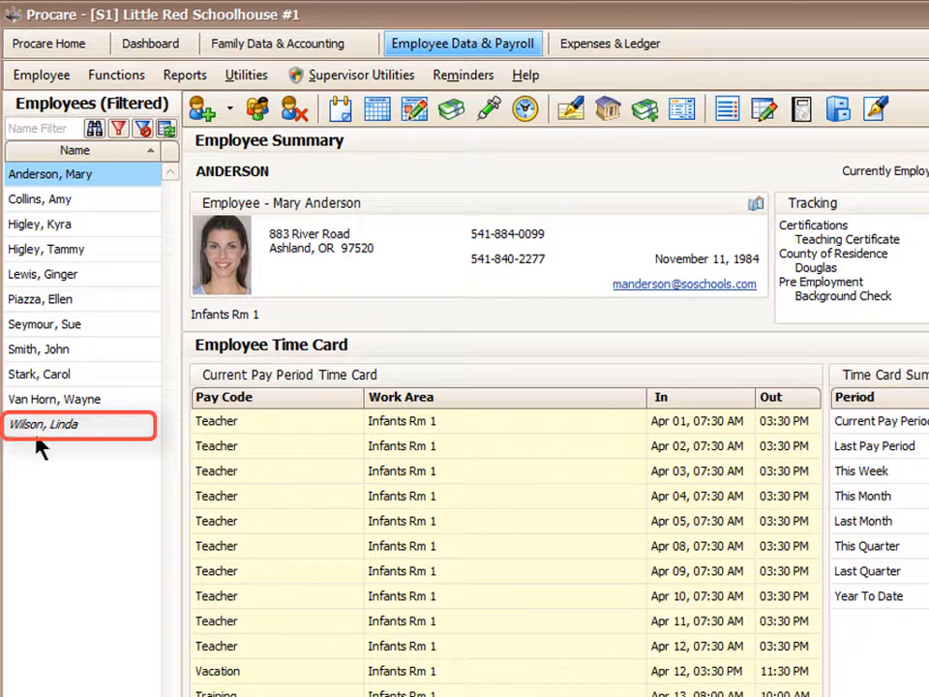
Untick Hide Employee in the terminated employee's information and save
{"action": "double_click", "coordinate": [58, 426]}
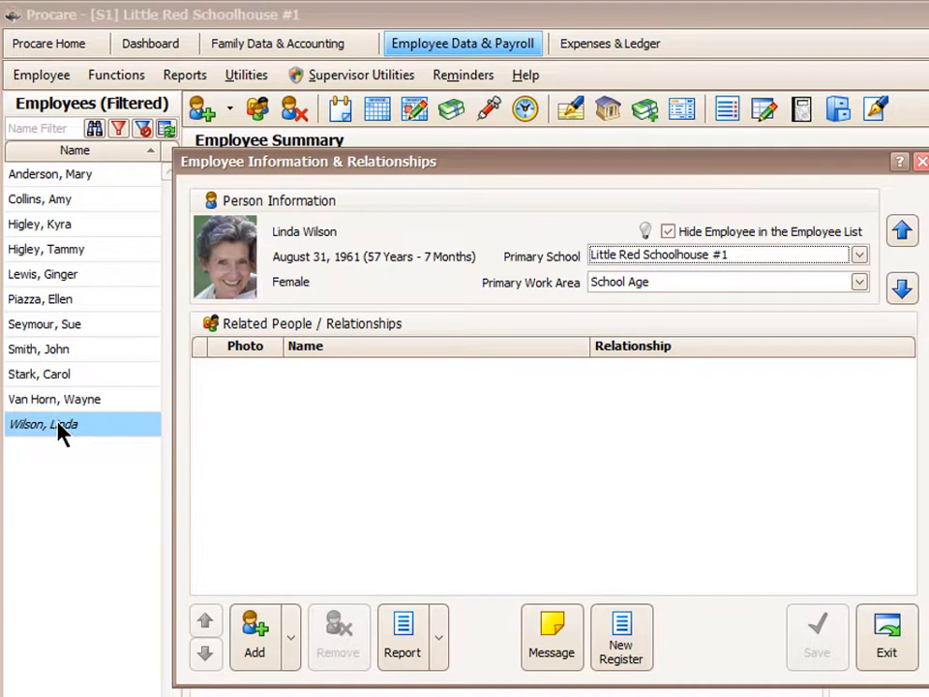
{"action": "left_click", "coordinate": [668, 232]}
{"action": "left_click", "coordinate": [796, 650]}
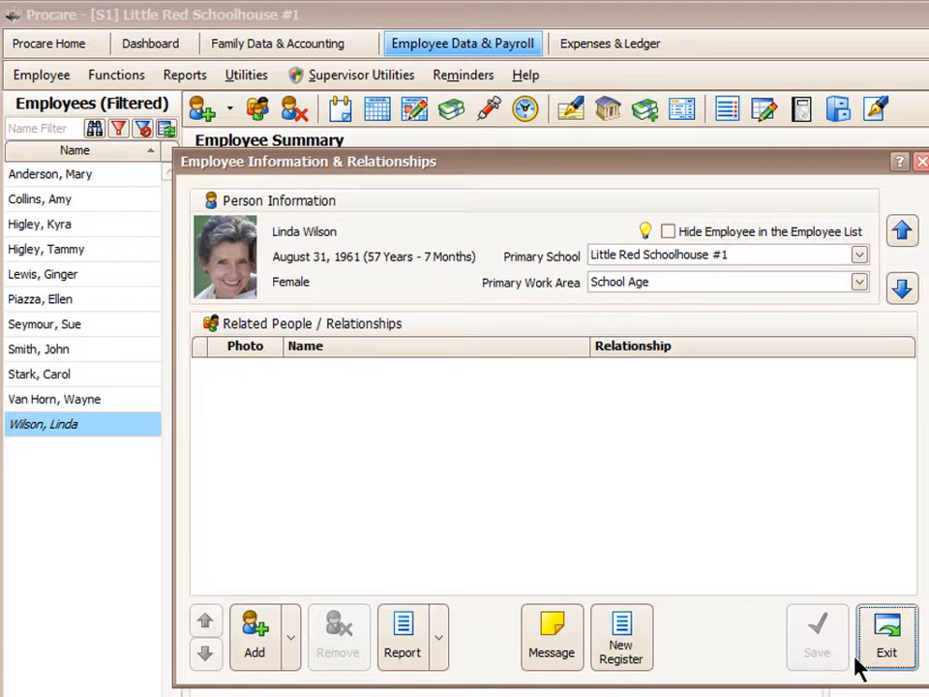
{"action": "left_click", "coordinate": [860, 663]}
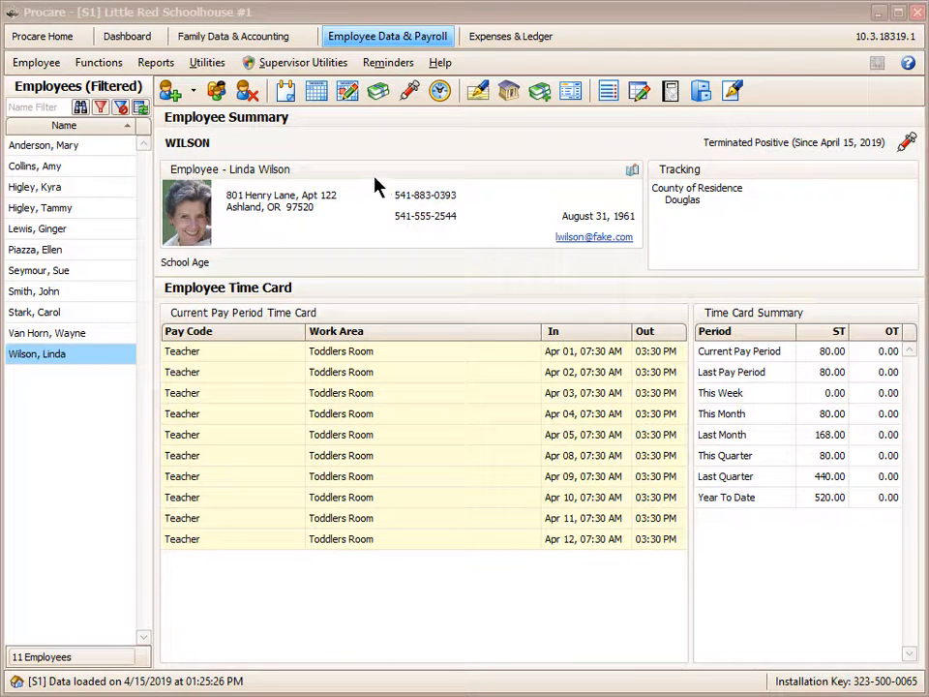
{"action": "left_click", "coordinate": [323, 97]}
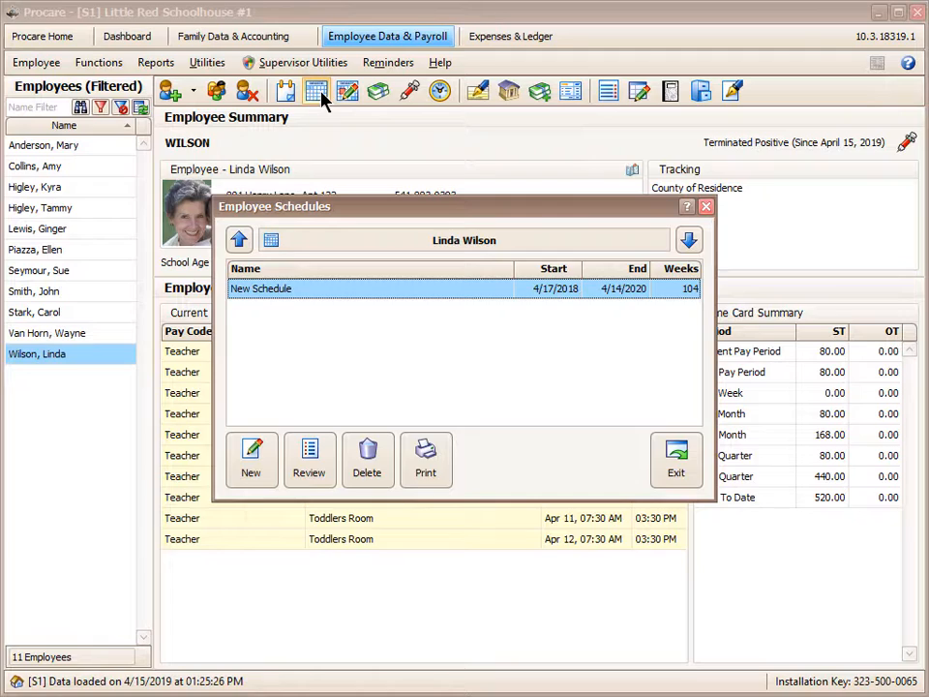
{"action": "left_click", "coordinate": [675, 458]}
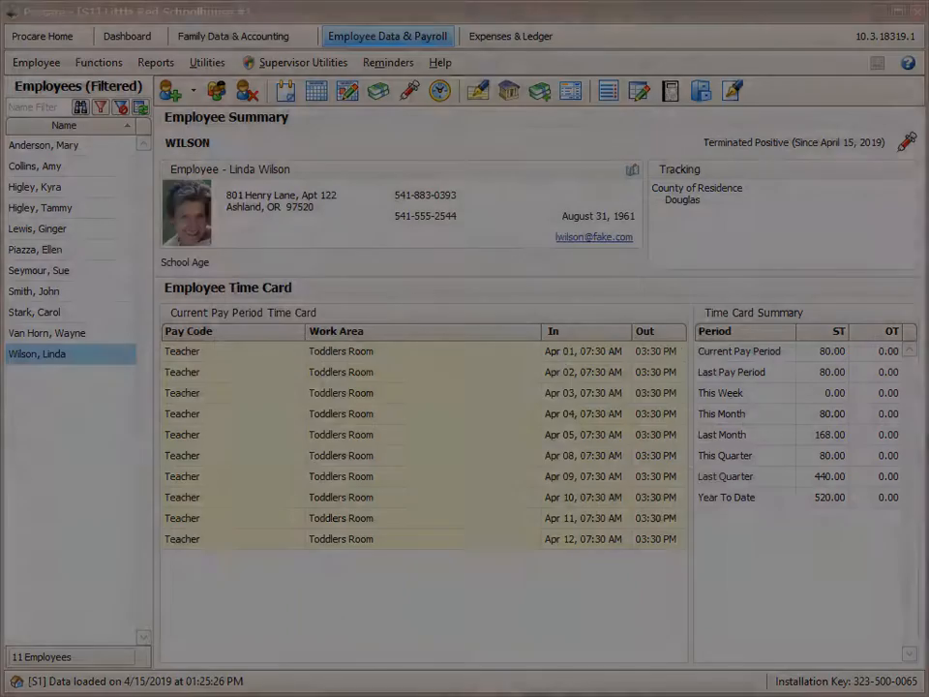